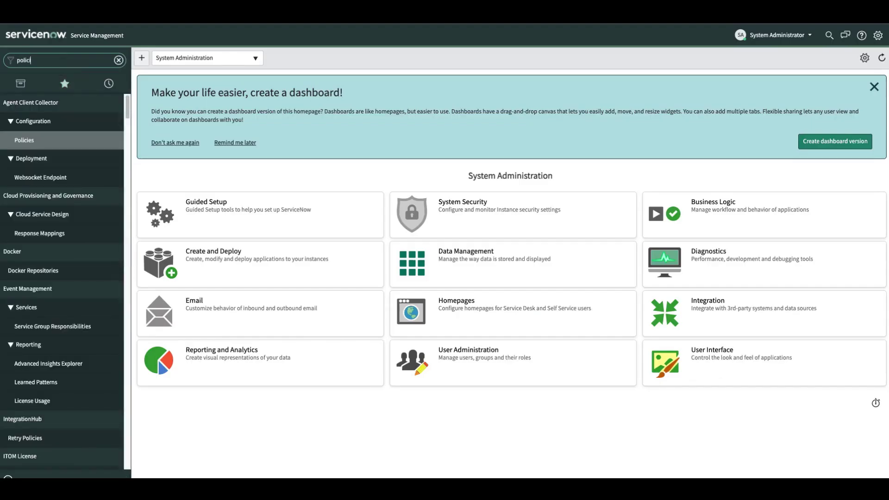
Open Agent Client Collector Policies and search Name for 'aws' to list the four AWS policies.
{"action": "type", "text": "ies"}
{"action": "key", "text": "Return"}
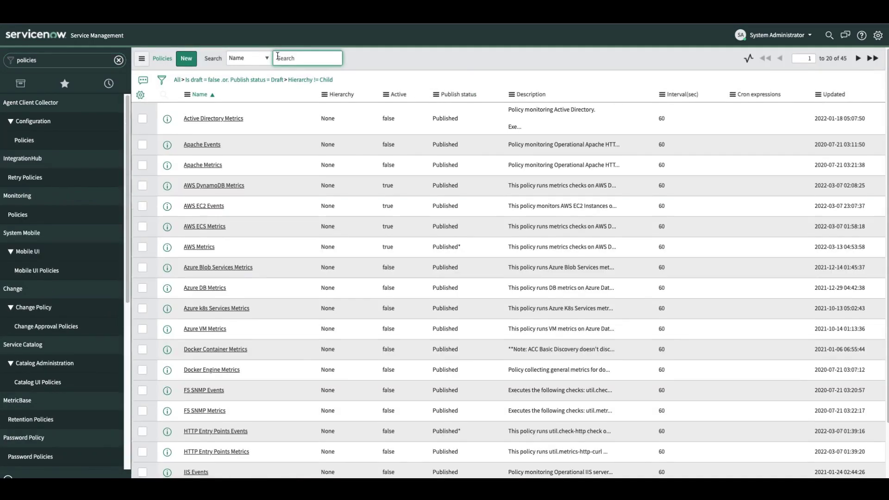
{"action": "type", "text": "tag"}
{"action": "key", "text": "BackSpace"}
{"action": "key", "text": "BackSpace"}
{"action": "key", "text": "BackSpace"}
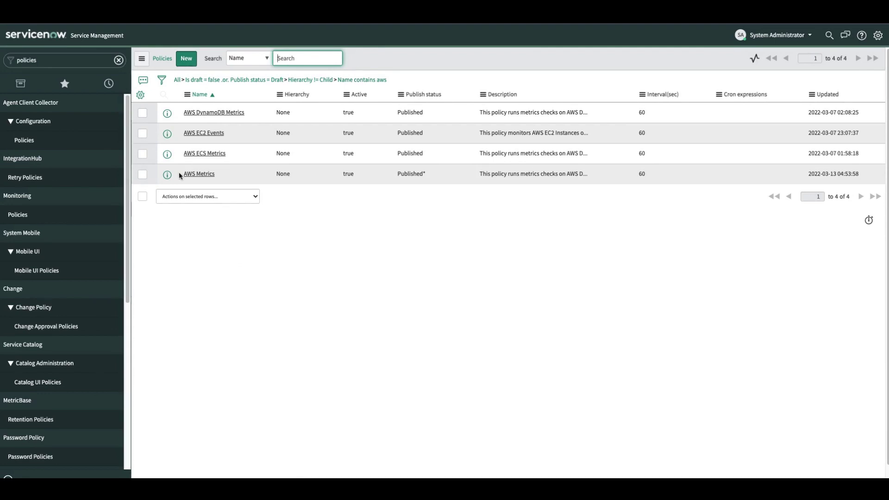
Open the AWS Metrics policy as a sandbox draft and review its Monitored CIs region filter.
{"action": "left_click", "coordinate": [196, 179]}
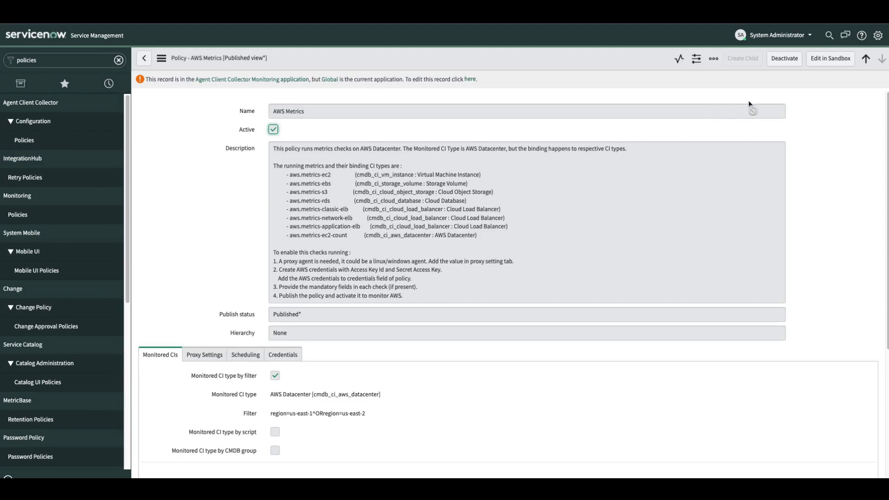
{"action": "left_click", "coordinate": [823, 63]}
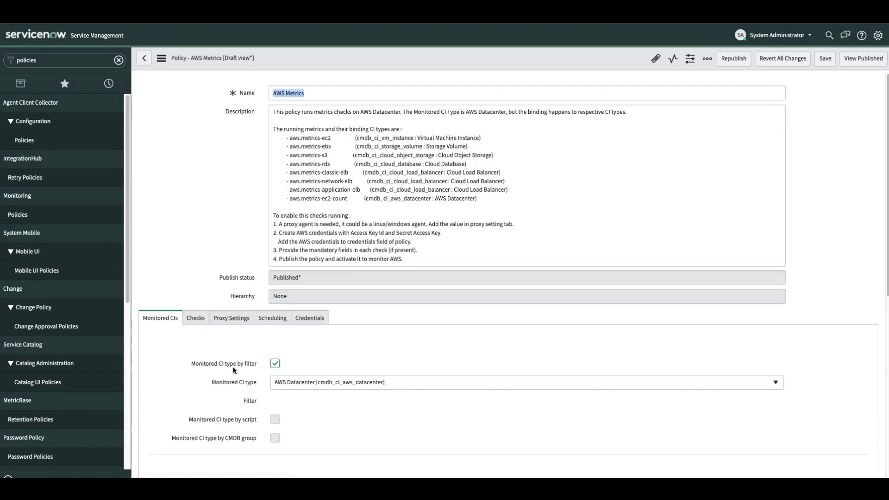
{"action": "scroll", "coordinate": [286, 391], "scroll_direction": "down", "scroll_amount": 3}
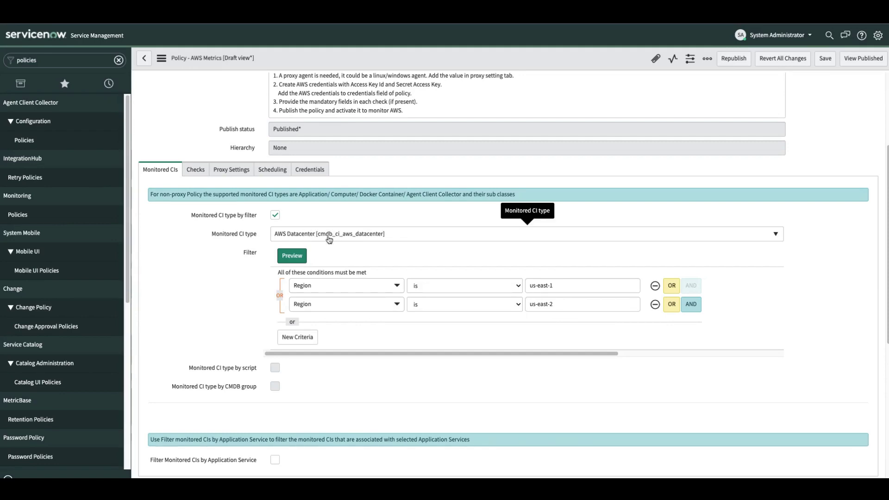
{"action": "scroll", "coordinate": [372, 242], "scroll_direction": "up", "scroll_amount": 3}
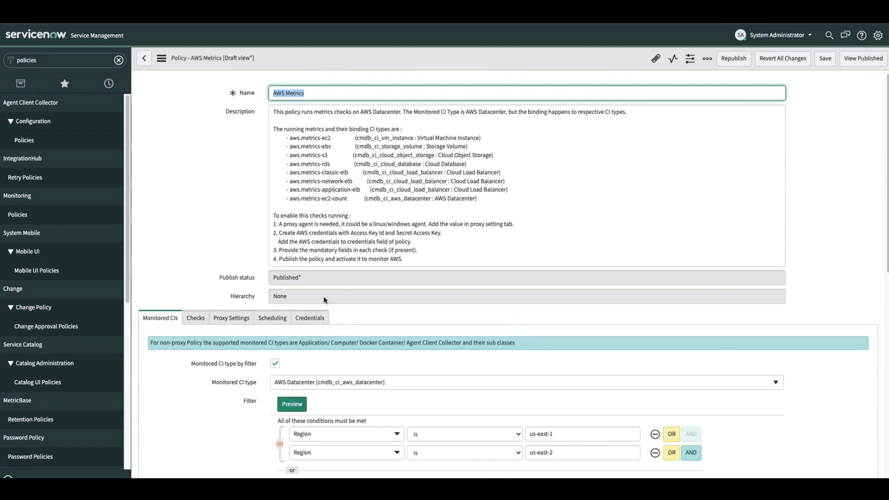
Review the policy's proxy agent settings and checks, down to its 8 active check instances.
{"action": "left_click", "coordinate": [232, 319]}
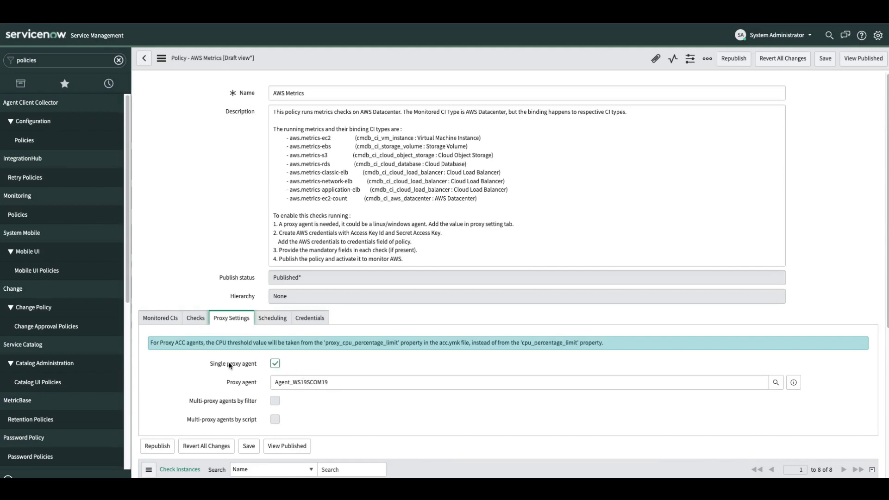
{"action": "left_click", "coordinate": [195, 317]}
{"action": "scroll", "coordinate": [290, 425], "scroll_direction": "down", "scroll_amount": 2}
{"action": "scroll", "coordinate": [407, 465], "scroll_direction": "down", "scroll_amount": 1}
{"action": "scroll", "coordinate": [407, 465], "scroll_direction": "down", "scroll_amount": 6}
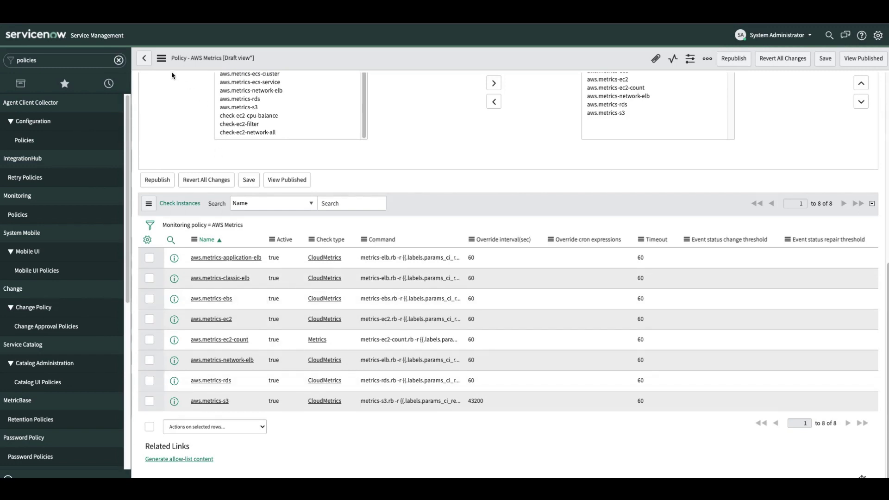
Inspect AWS EC2 Events' monitored CIs and its three EC2 check instances, then go back.
{"action": "left_click", "coordinate": [142, 60]}
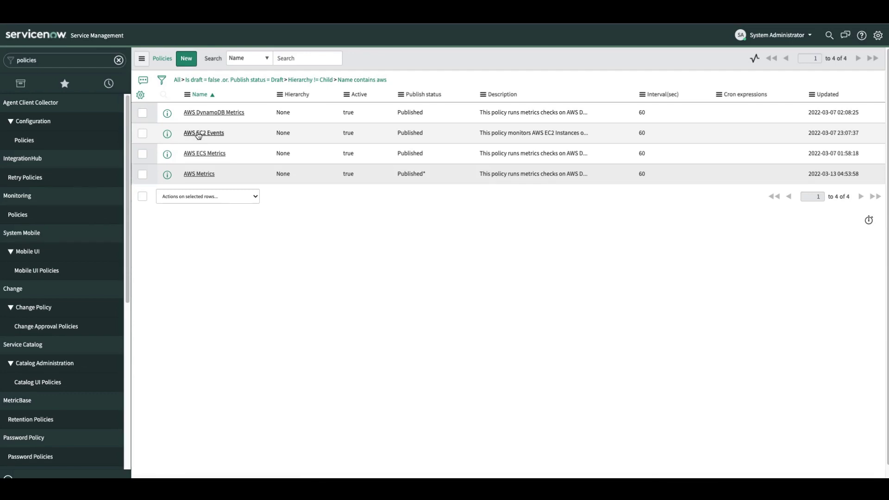
{"action": "left_click", "coordinate": [199, 135]}
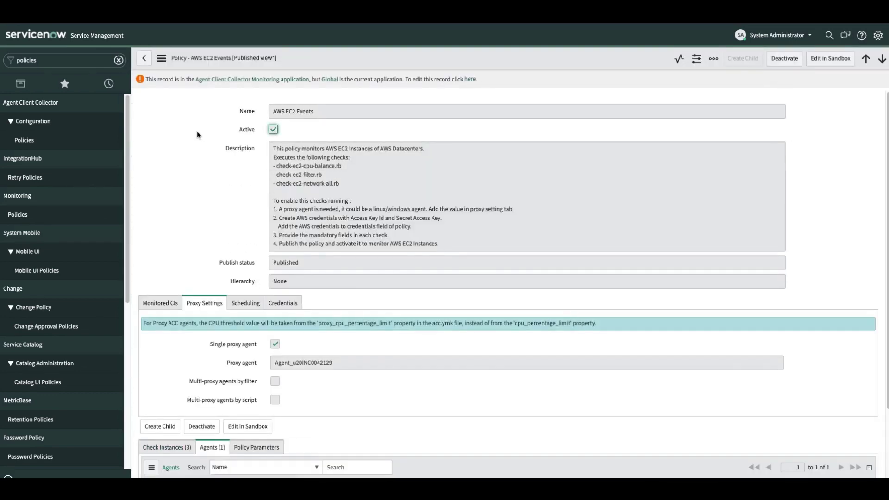
{"action": "scroll", "coordinate": [272, 410], "scroll_direction": "down", "scroll_amount": 2}
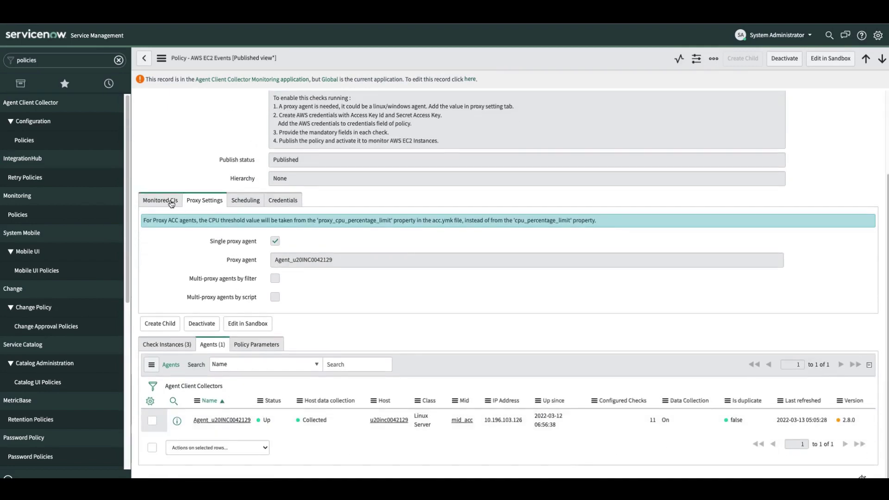
{"action": "left_click", "coordinate": [154, 200]}
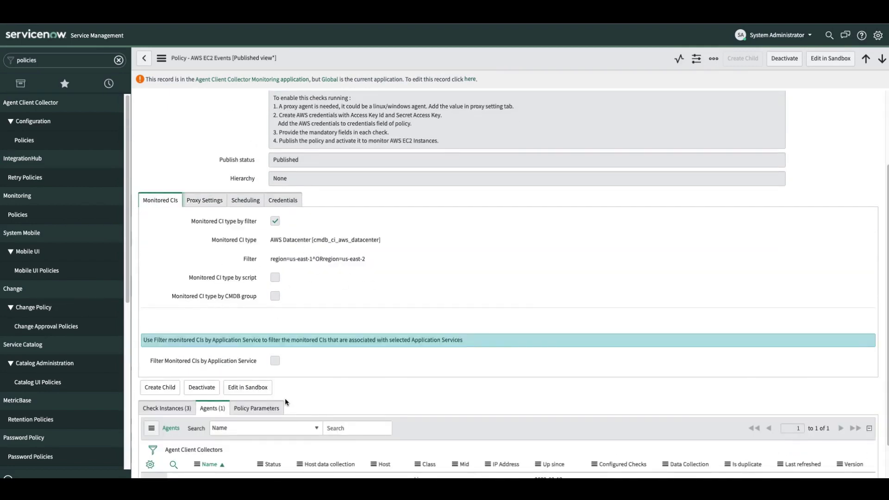
{"action": "scroll", "coordinate": [285, 398], "scroll_direction": "down", "scroll_amount": 1}
{"action": "left_click", "coordinate": [174, 346]}
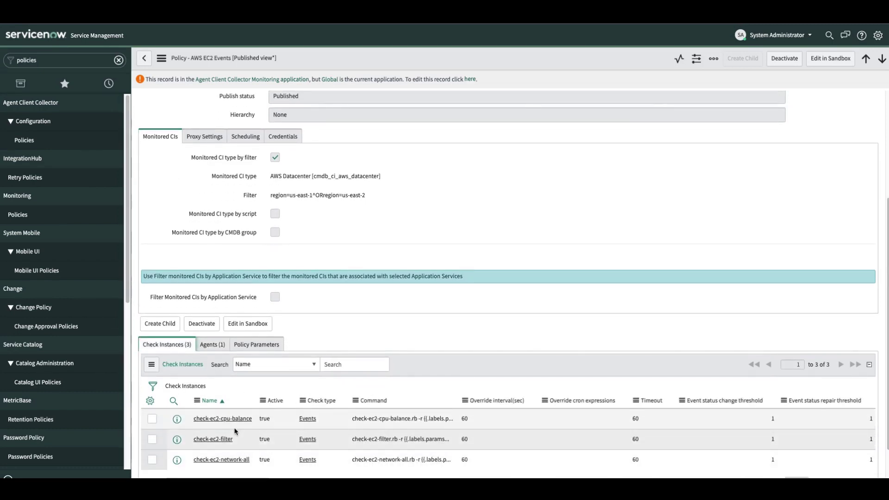
{"action": "scroll", "coordinate": [236, 444], "scroll_direction": "down", "scroll_amount": 1}
{"action": "scroll", "coordinate": [235, 444], "scroll_direction": "up", "scroll_amount": 5}
{"action": "left_click", "coordinate": [143, 61]}
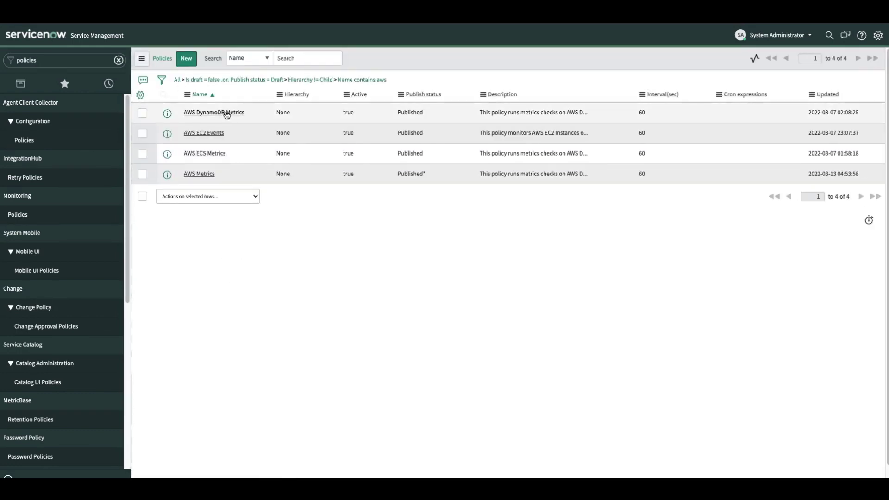
Review the AWS DynamoDB Metrics policy's proxy settings and check instances.
{"action": "left_click", "coordinate": [227, 113]}
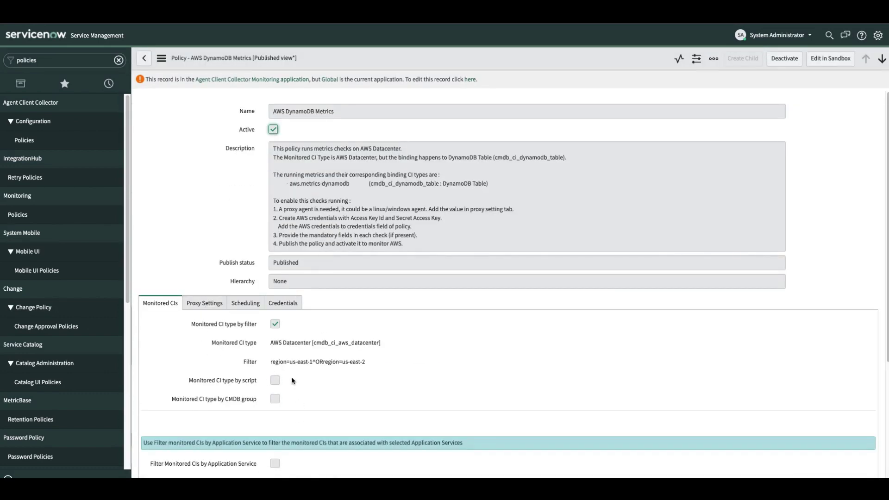
{"action": "left_click", "coordinate": [197, 306]}
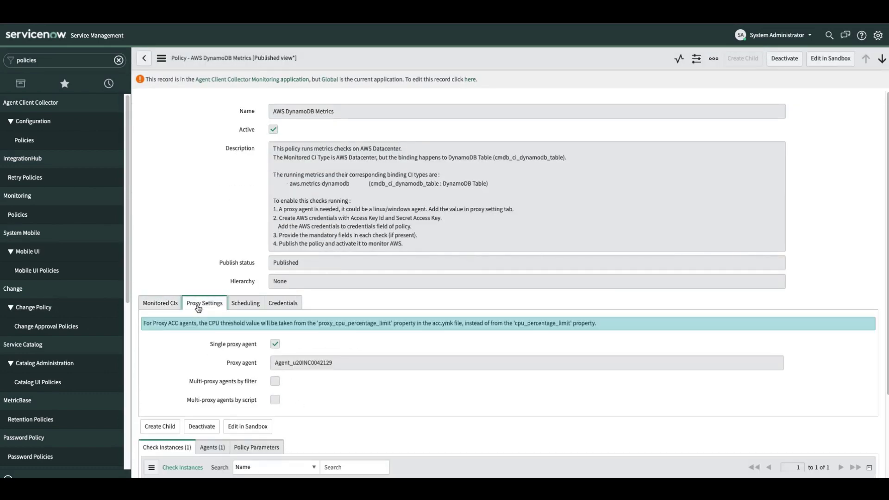
{"action": "scroll", "coordinate": [255, 435], "scroll_direction": "down", "scroll_amount": 3}
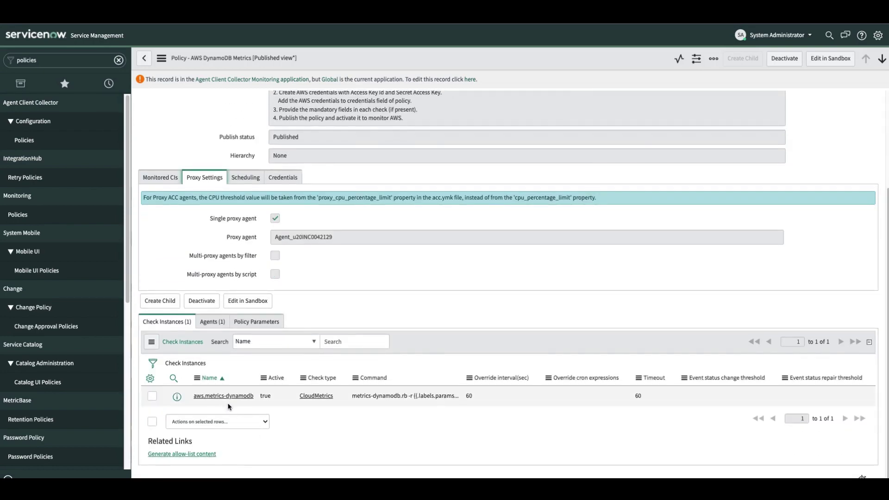
{"action": "scroll", "coordinate": [241, 371], "scroll_direction": "up", "scroll_amount": 3}
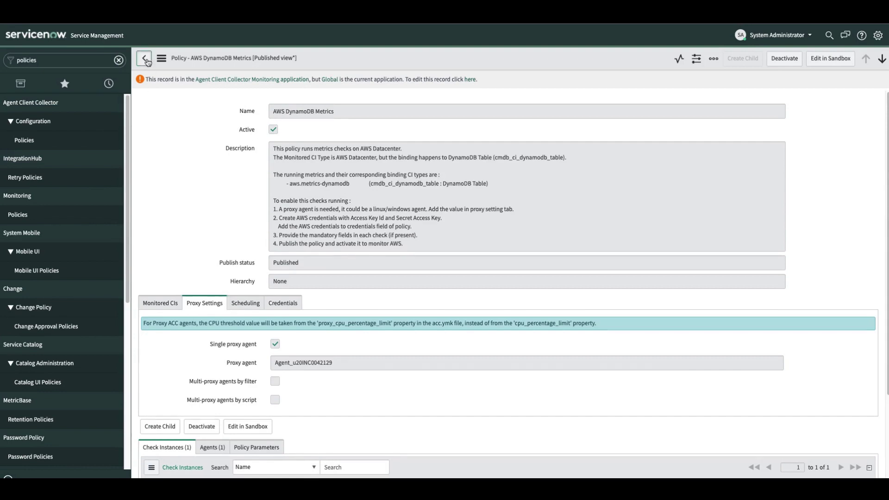
Back on the policies list, search Name for '*azure' to show the four Azure policies.
{"action": "left_click", "coordinate": [145, 58]}
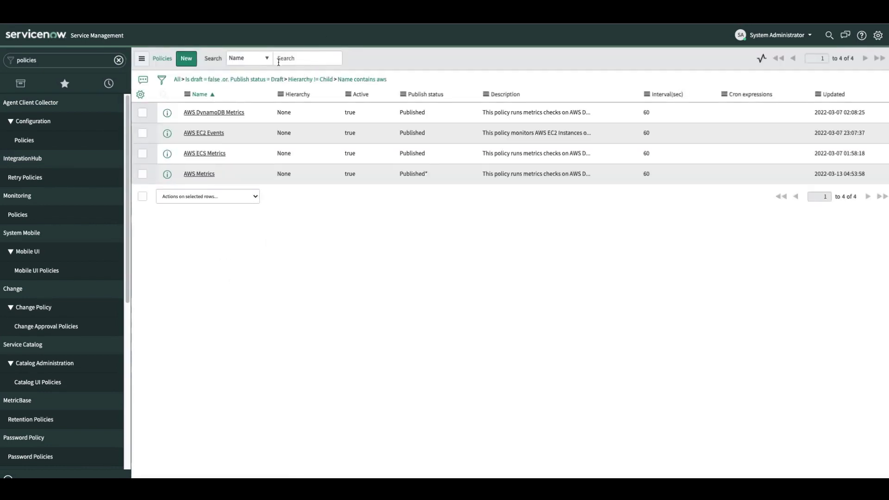
{"action": "left_click", "coordinate": [281, 59]}
{"action": "type", "text": "*azur"}
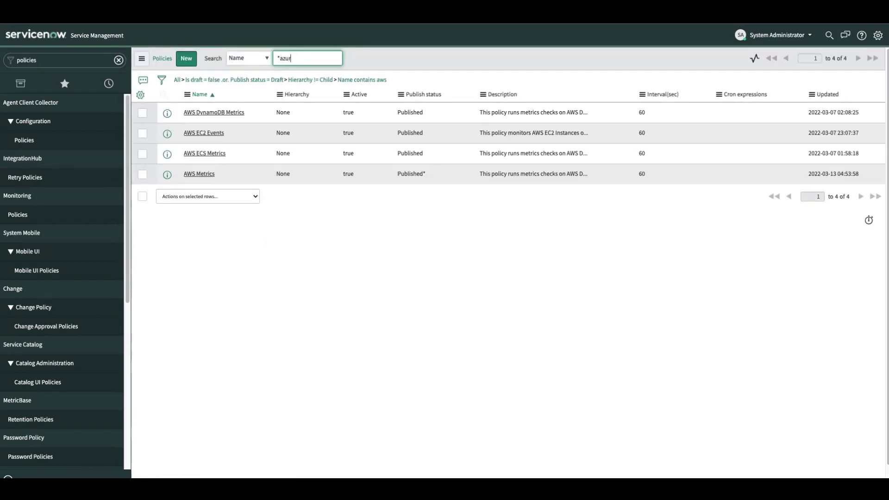
{"action": "key", "text": "BackSpace"}
{"action": "key", "text": "BackSpace"}
{"action": "key", "text": "BackSpace"}
{"action": "key", "text": "BackSpace"}
{"action": "key", "text": "BackSpace"}
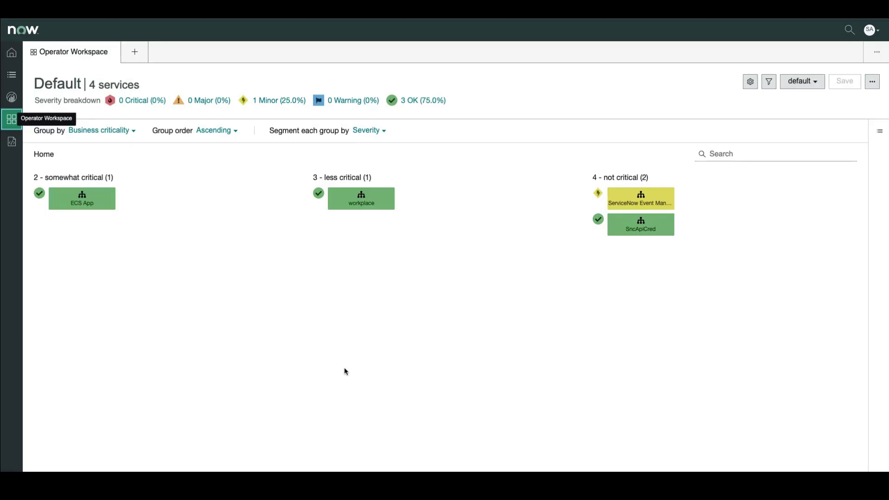
Bring up the Open Alerts list in Operator Workspace.
{"action": "left_click", "coordinate": [12, 75]}
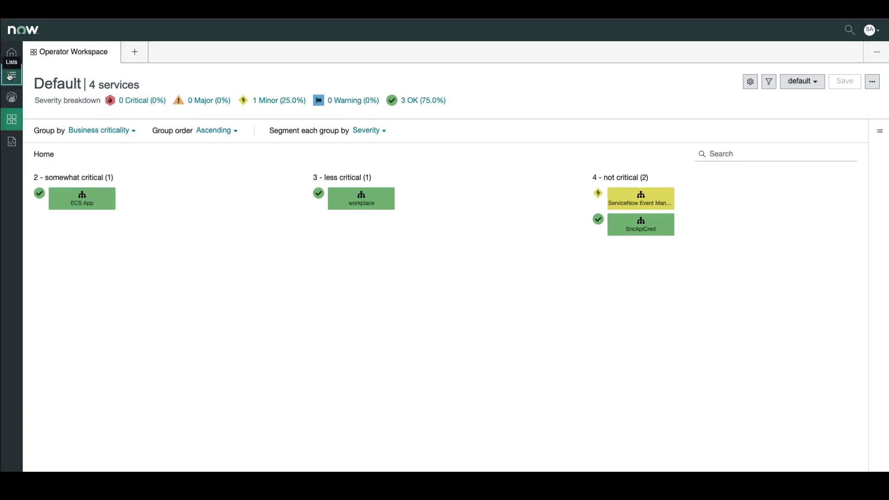
{"action": "left_click", "coordinate": [67, 144]}
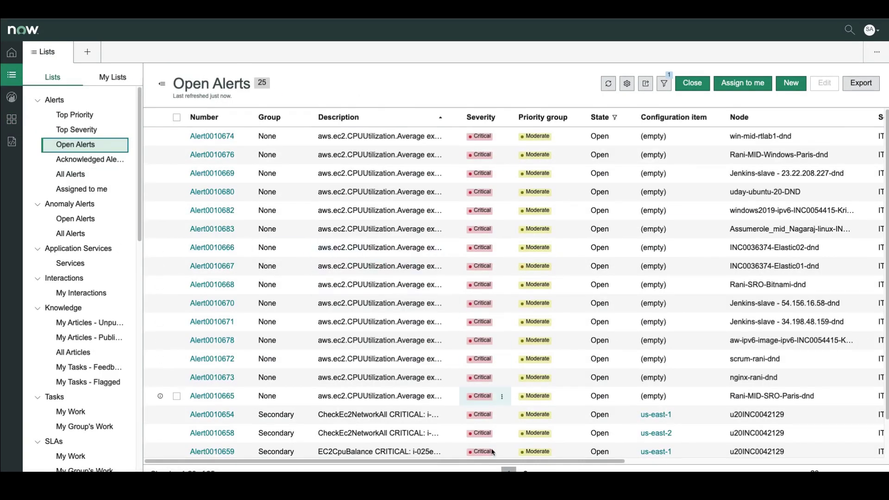
{"action": "left_click", "coordinate": [526, 471]}
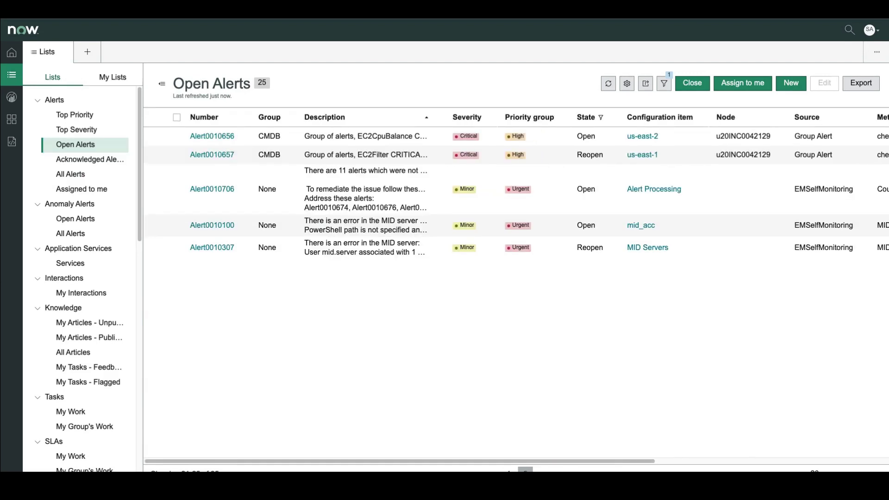
Open Alert0010656 and view its configuration item and its three grouped EC2CpuBalance alerts.
{"action": "left_click", "coordinate": [218, 139]}
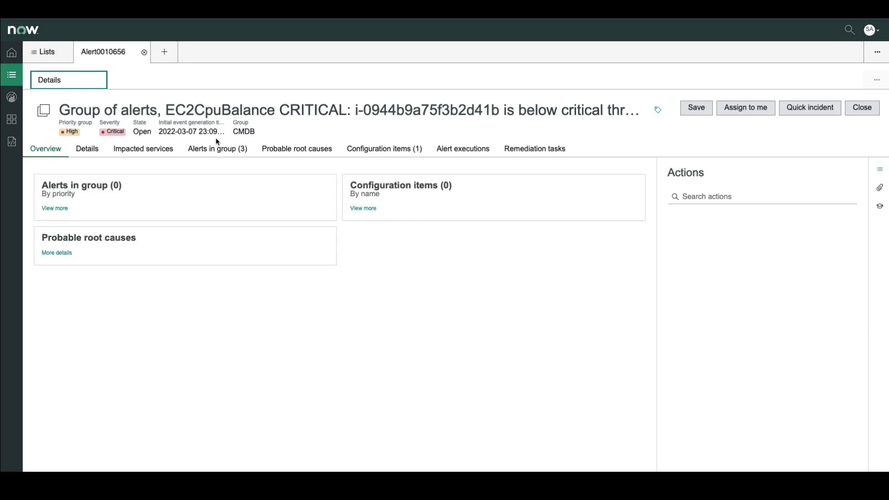
{"action": "left_click", "coordinate": [392, 150]}
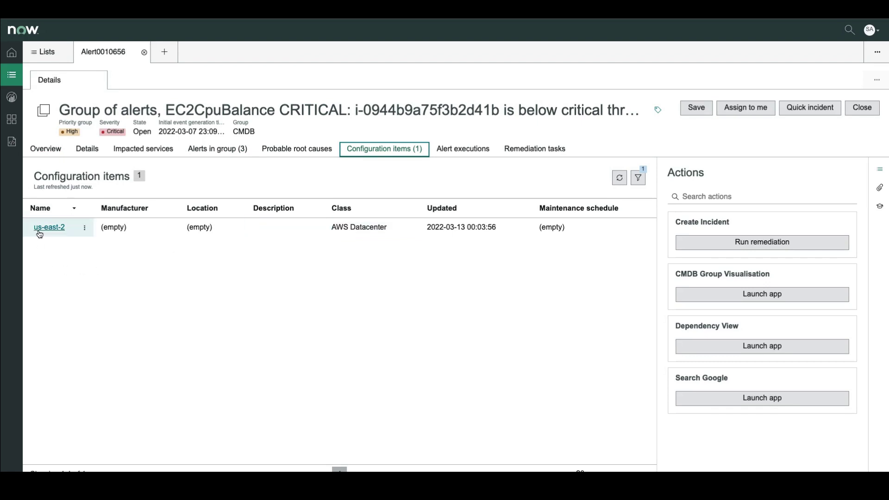
{"action": "left_click", "coordinate": [212, 152]}
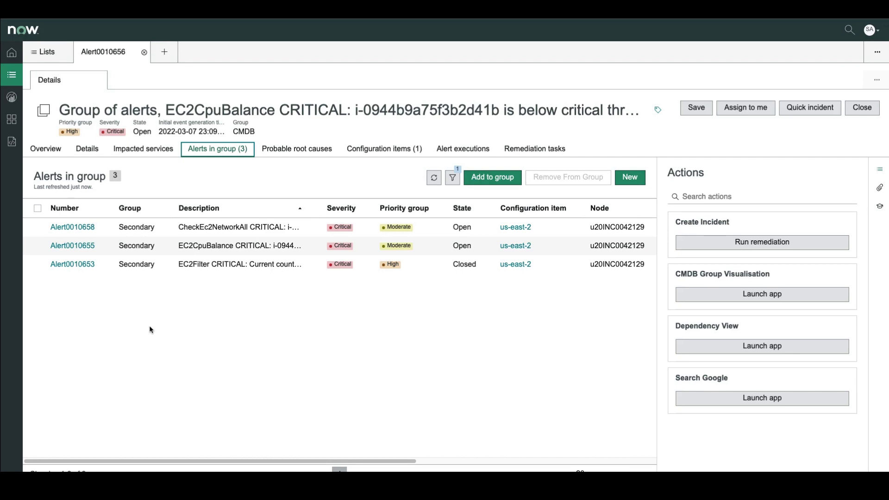
Open Alert0010655's details and select the instance ID in its below-200 threshold description.
{"action": "left_click", "coordinate": [69, 247]}
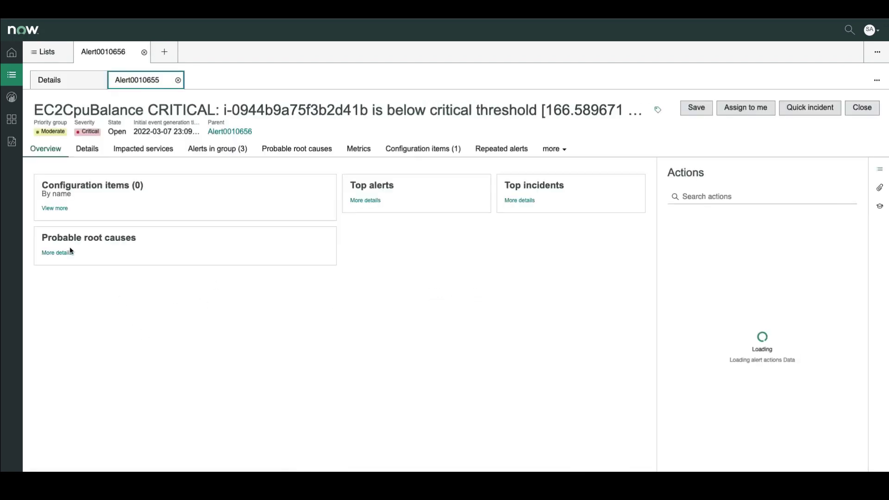
{"action": "left_click", "coordinate": [87, 150]}
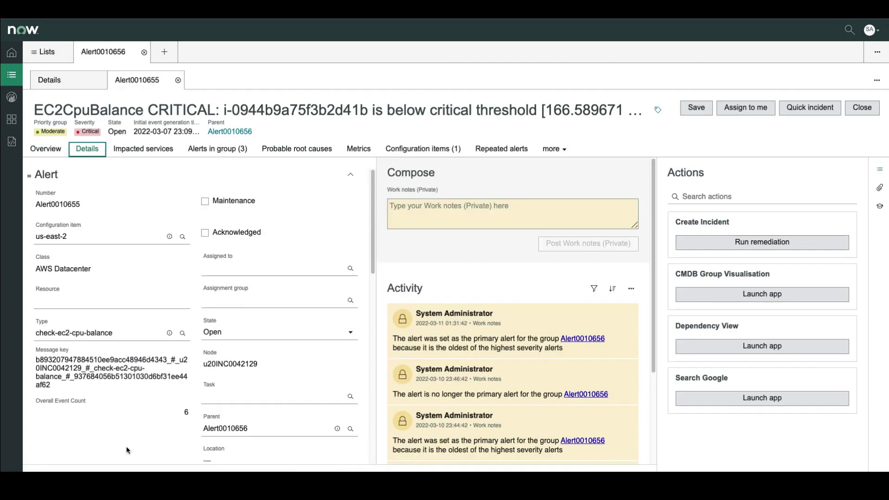
{"action": "scroll", "coordinate": [112, 442], "scroll_direction": "down", "scroll_amount": 4}
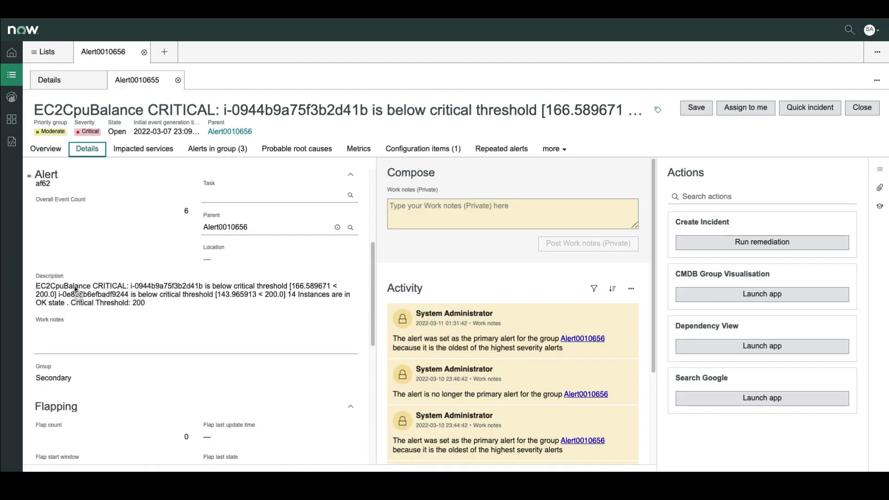
{"action": "double_click", "coordinate": [157, 286]}
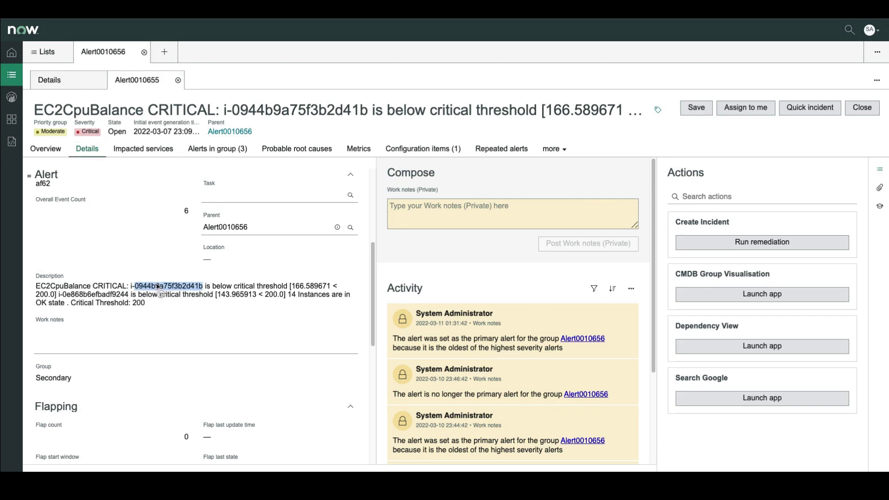
{"action": "left_click_drag", "start_coordinate": [158, 286], "coordinate": [1, 317]}
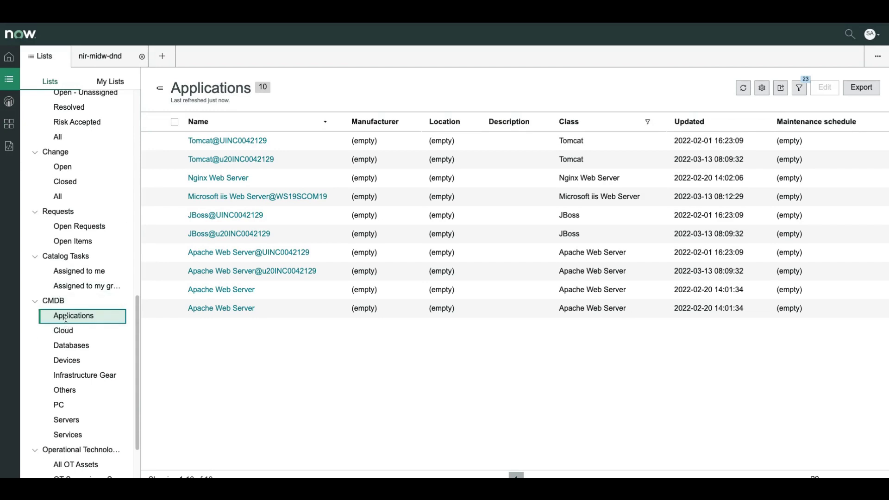
From My Lists > EC2 Instance, open nir-midw-dnd and scroll through its CPU, disk and network charts.
{"action": "left_click", "coordinate": [111, 83]}
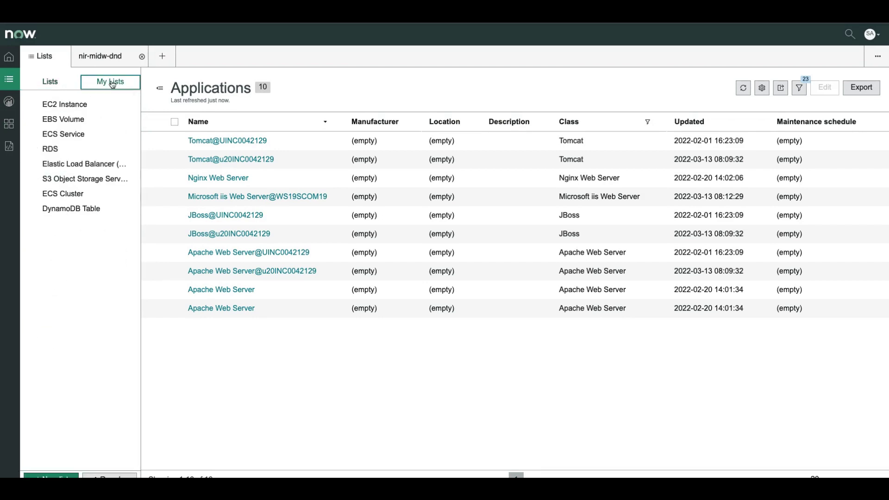
{"action": "left_click", "coordinate": [68, 102]}
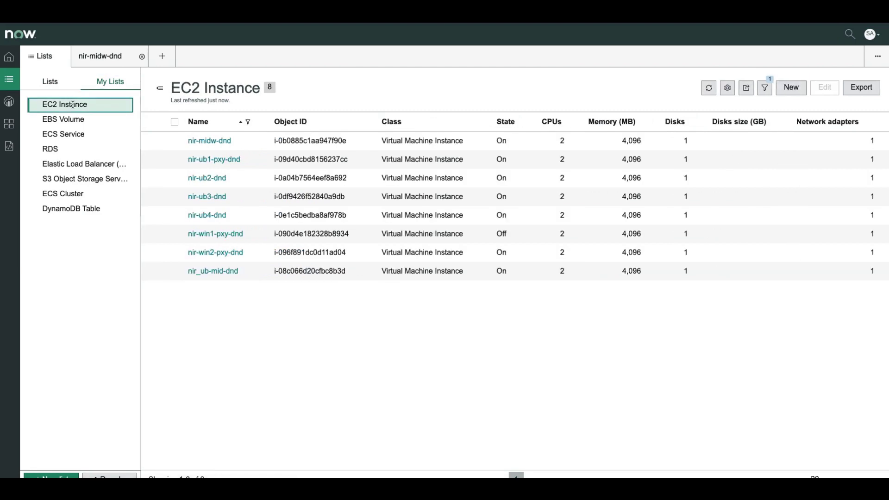
{"action": "left_click", "coordinate": [208, 142]}
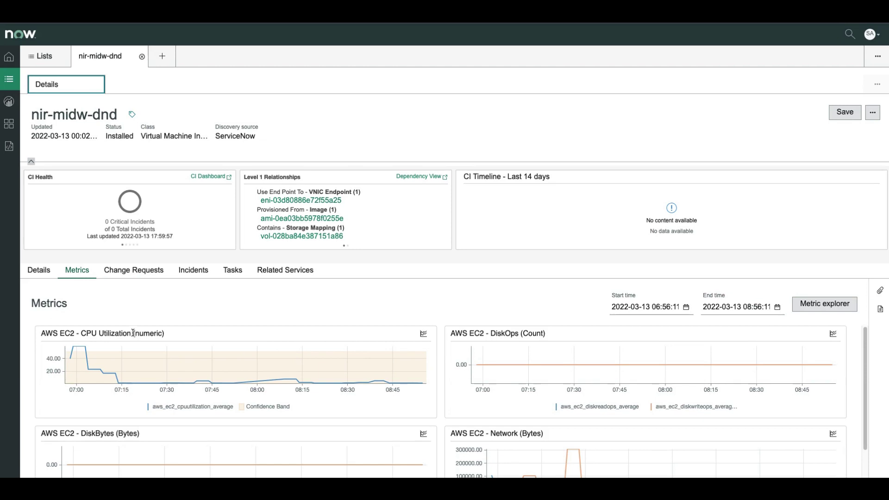
{"action": "scroll", "coordinate": [218, 398], "scroll_direction": "down", "scroll_amount": 2}
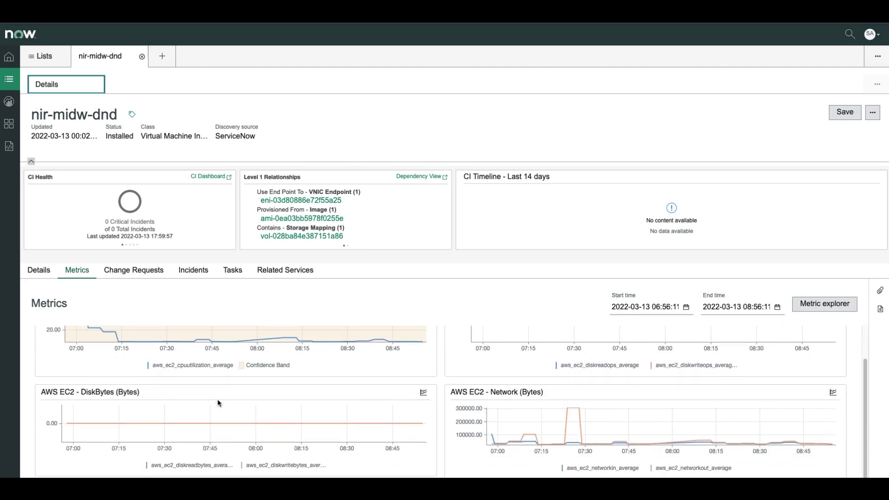
{"action": "mouse_move", "coordinate": [219, 403]}
{"action": "scroll", "coordinate": [310, 459], "scroll_direction": "up", "scroll_amount": 2}
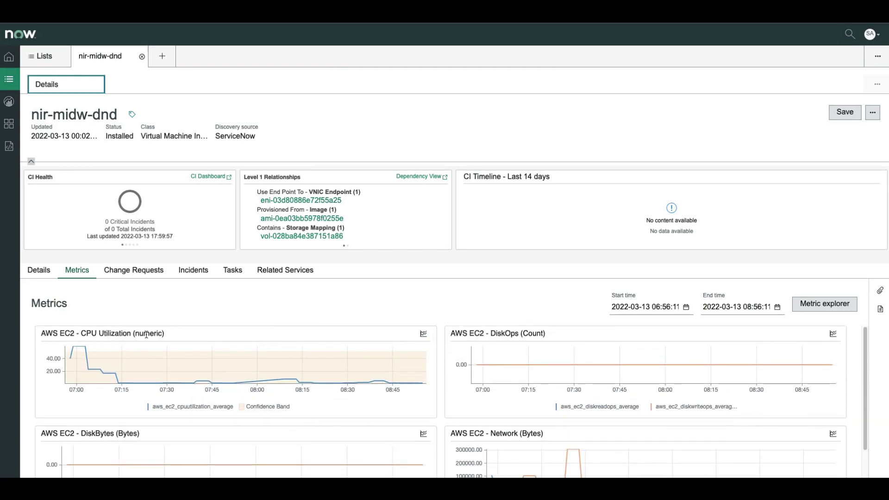
Chart nir-midw-dnd's CPUUtilization in Metric Explorer and add NetworkPacketsIn.Average.
{"action": "left_click", "coordinate": [422, 334]}
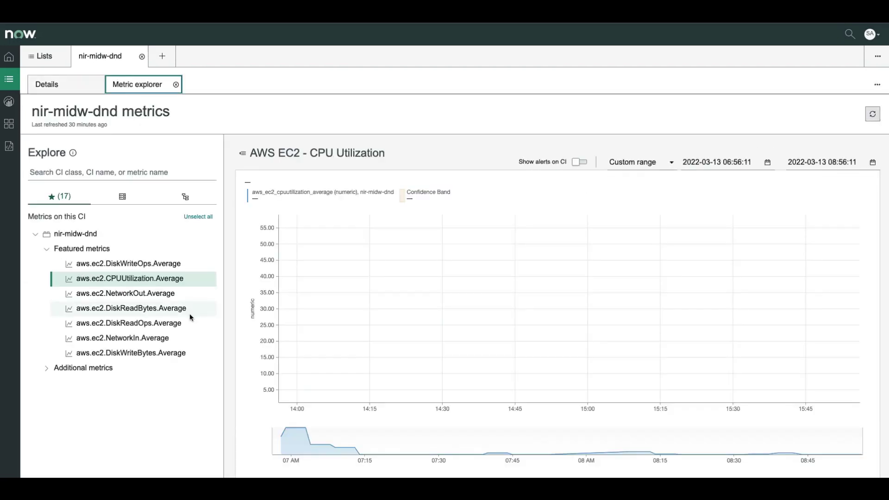
{"action": "left_click", "coordinate": [47, 369]}
{"action": "scroll", "coordinate": [129, 368], "scroll_direction": "down", "scroll_amount": 1}
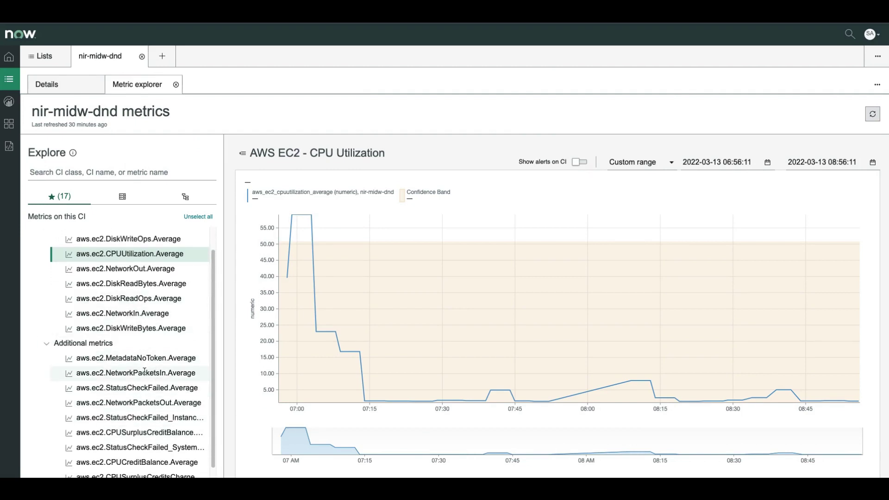
{"action": "left_click", "coordinate": [143, 372]}
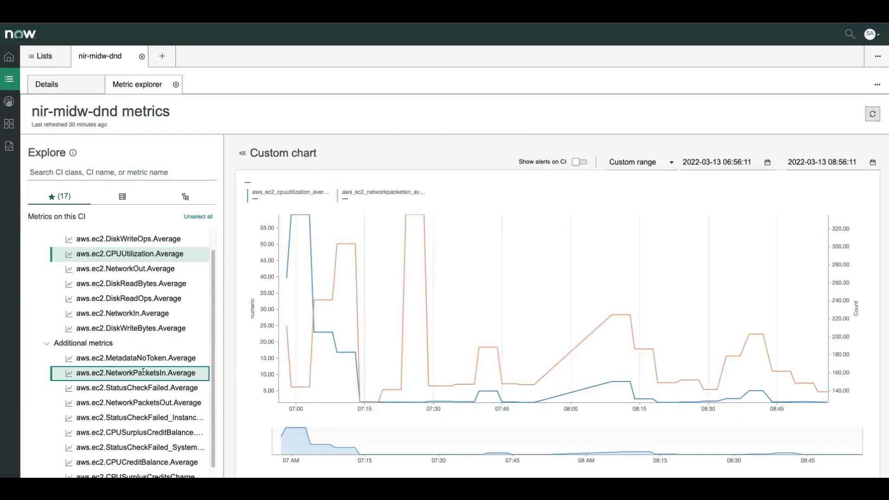
Set a custom range starting March 6, 2022 and overlay the CI's alerts, such as Alert0010679.
{"action": "left_click_drag", "start_coordinate": [279, 440], "coordinate": [352, 446]}
{"action": "left_click_drag", "start_coordinate": [863, 443], "coordinate": [727, 442]}
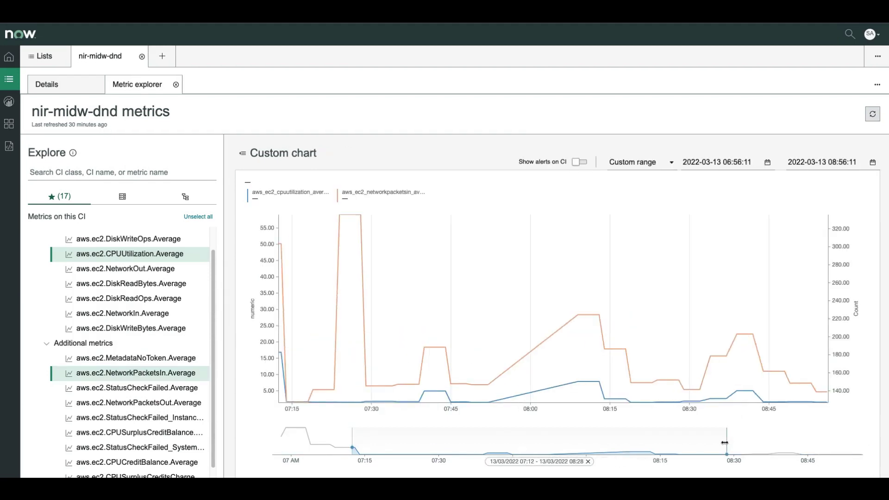
{"action": "left_click", "coordinate": [649, 162]}
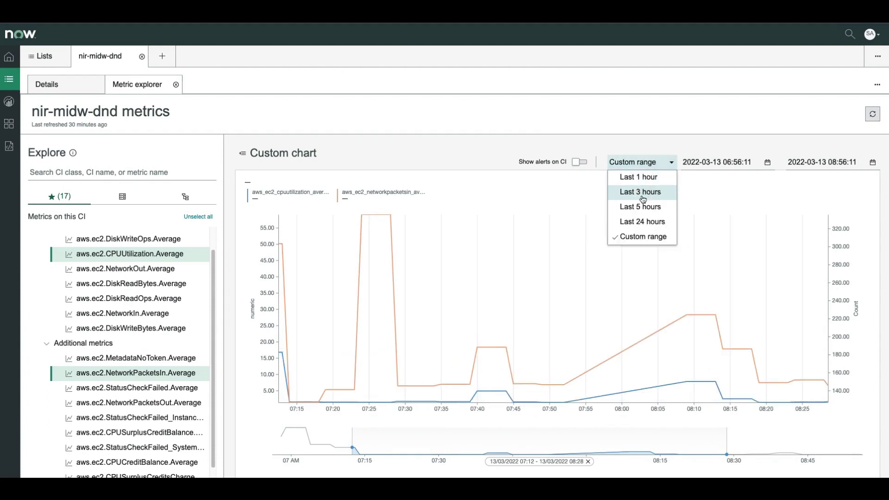
{"action": "left_click", "coordinate": [644, 221]}
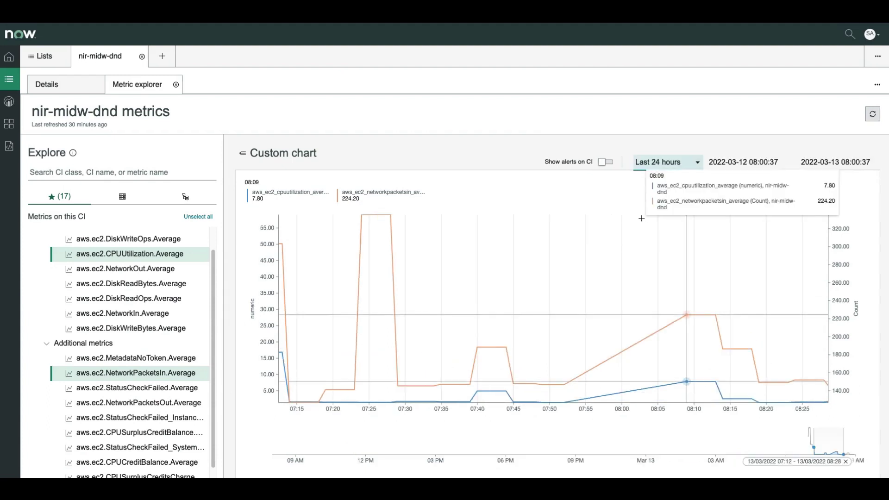
{"action": "left_click", "coordinate": [689, 163]}
{"action": "left_click", "coordinate": [669, 235]}
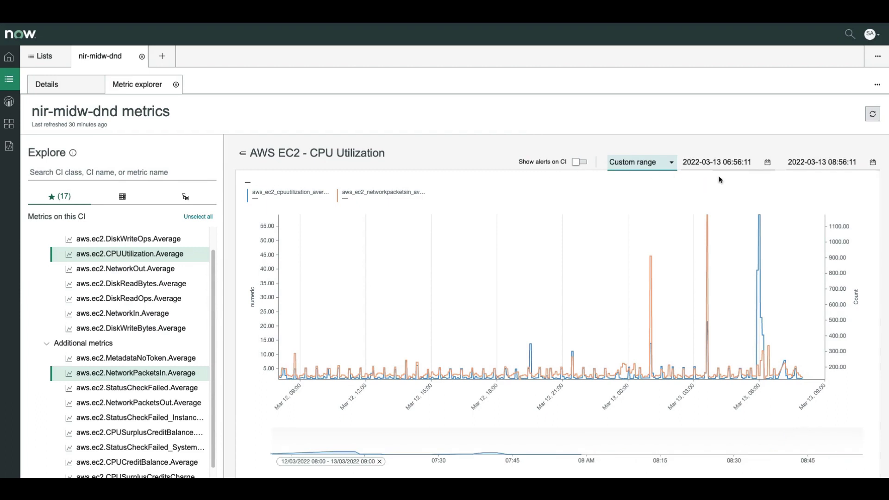
{"action": "left_click", "coordinate": [719, 161]}
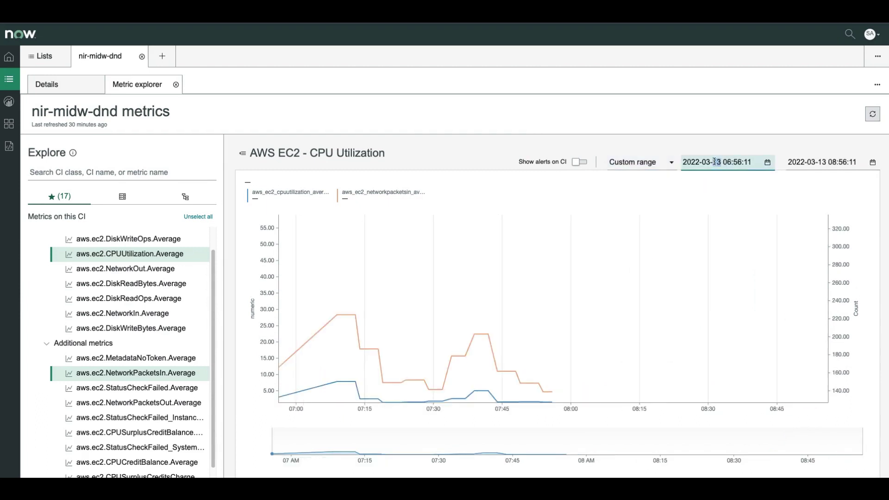
{"action": "type", "text": "6"}
{"action": "key", "text": "Return"}
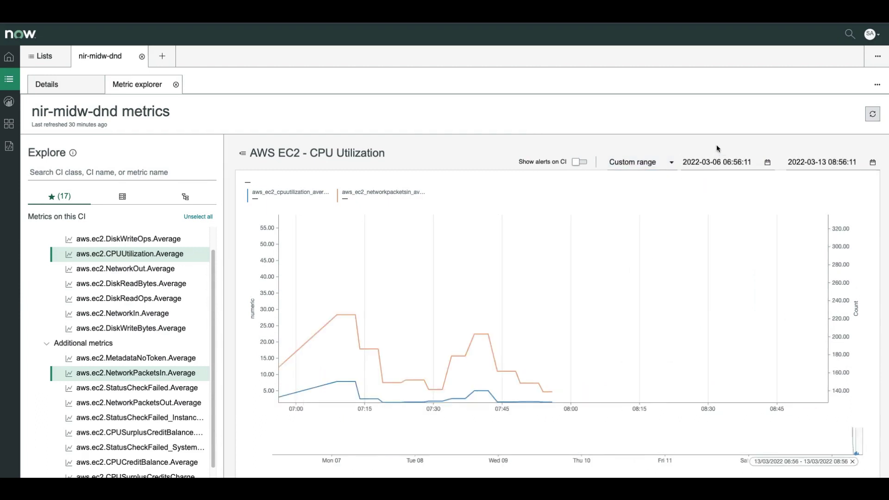
{"action": "left_click", "coordinate": [585, 166]}
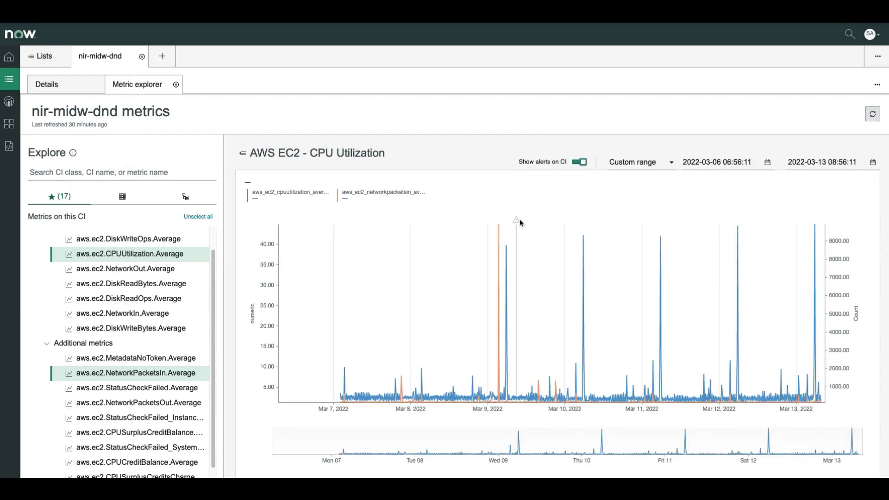
{"action": "mouse_move", "coordinate": [516, 220]}
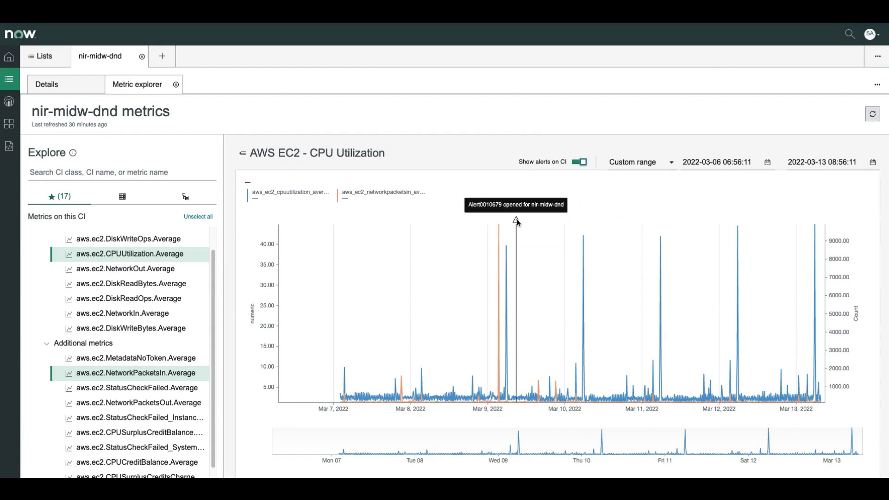
Open EBS volume vol-01b7eaf1827b3b06b and show its Bytes, Ops, Total Time and Idle Time charts.
{"action": "left_click", "coordinate": [73, 88]}
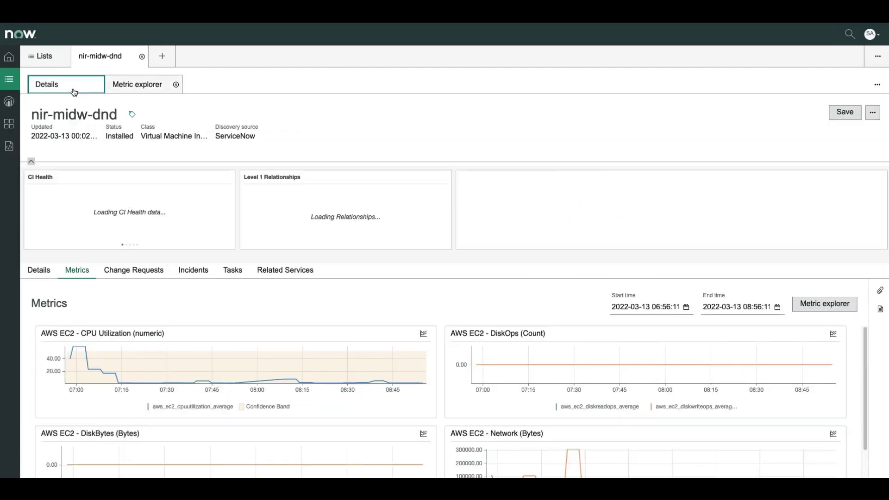
{"action": "left_click", "coordinate": [41, 57]}
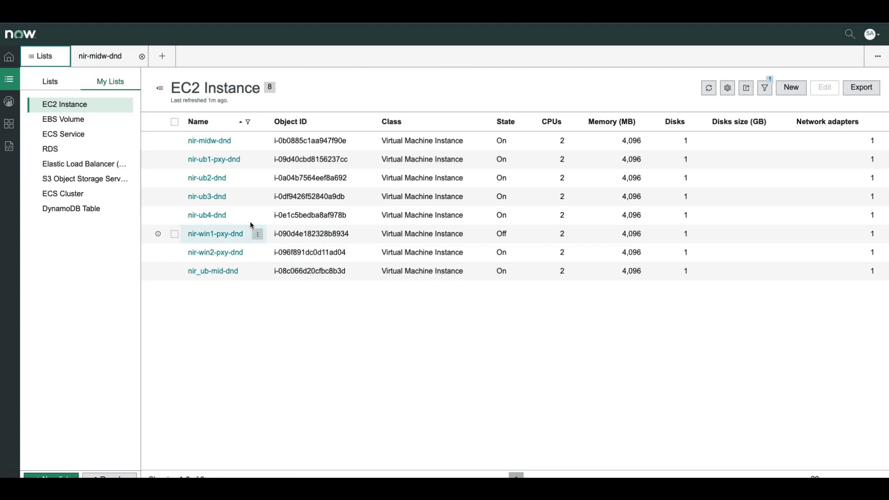
{"action": "left_click", "coordinate": [70, 120]}
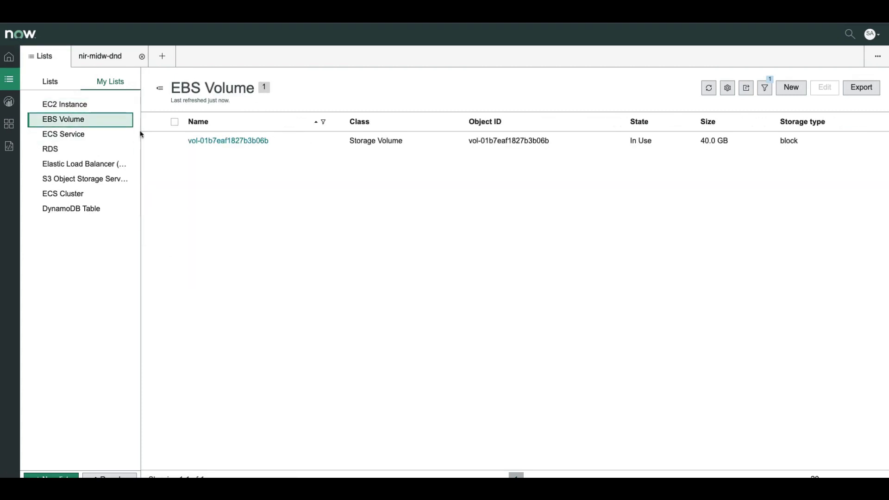
{"action": "left_click", "coordinate": [223, 141]}
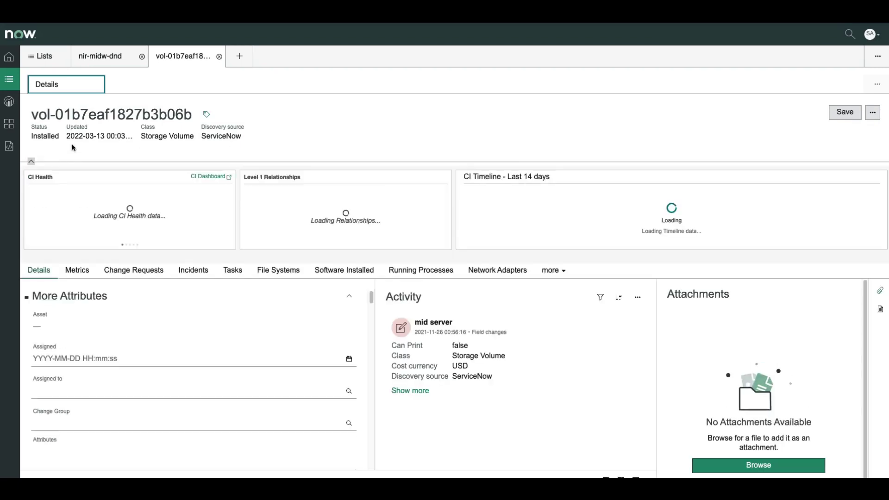
{"action": "left_click", "coordinate": [74, 270]}
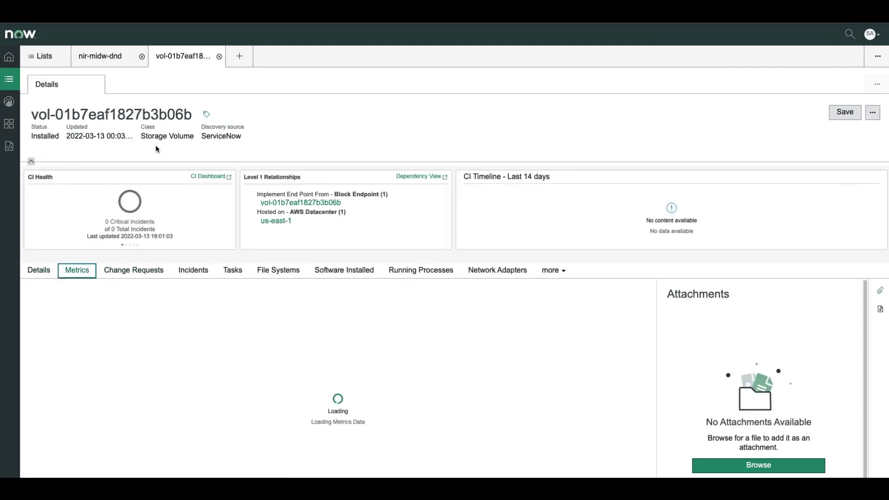
{"action": "left_click", "coordinate": [880, 291]}
{"action": "scroll", "coordinate": [287, 380], "scroll_direction": "down", "scroll_amount": 1}
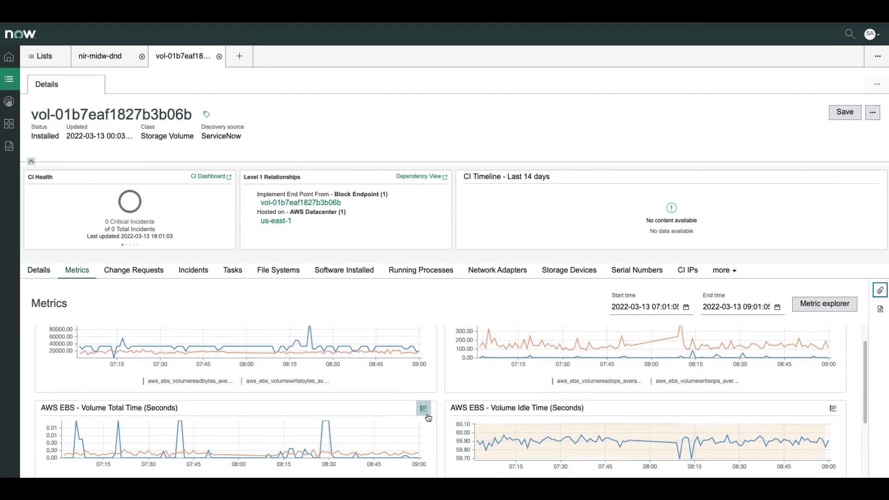
Browse the RDS, Elastic Load Balancer, S3 Object Storage Service and DynamoDB Table lists.
{"action": "left_click", "coordinate": [44, 56]}
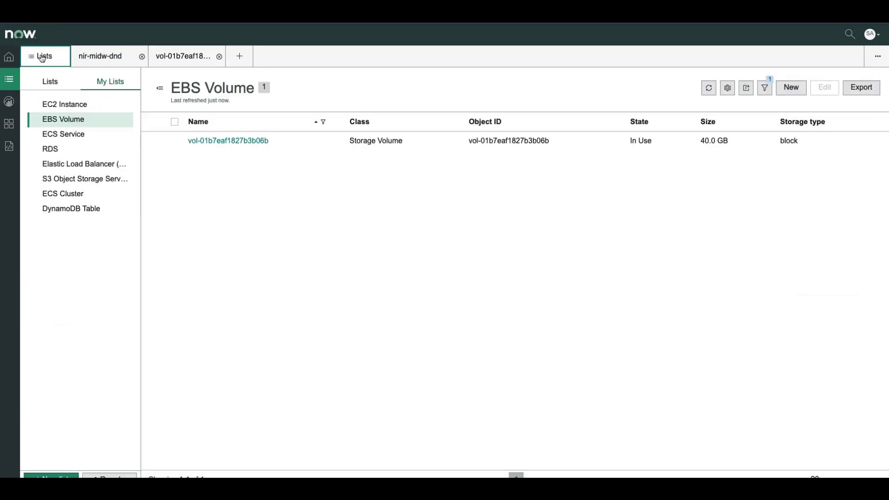
{"action": "left_click", "coordinate": [51, 149]}
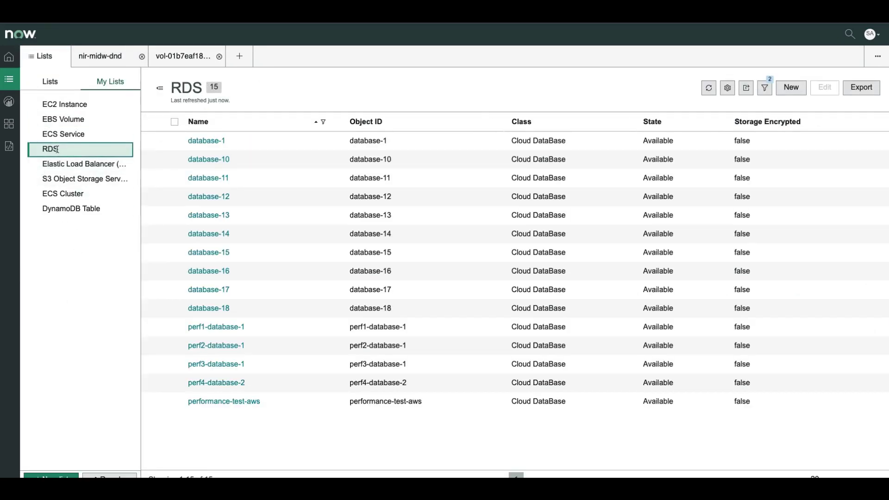
{"action": "left_click", "coordinate": [80, 164]}
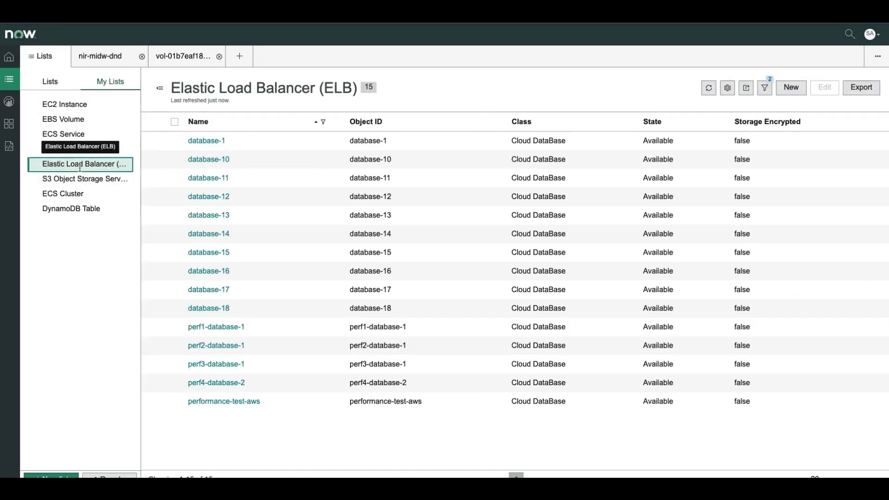
{"action": "left_click", "coordinate": [70, 179]}
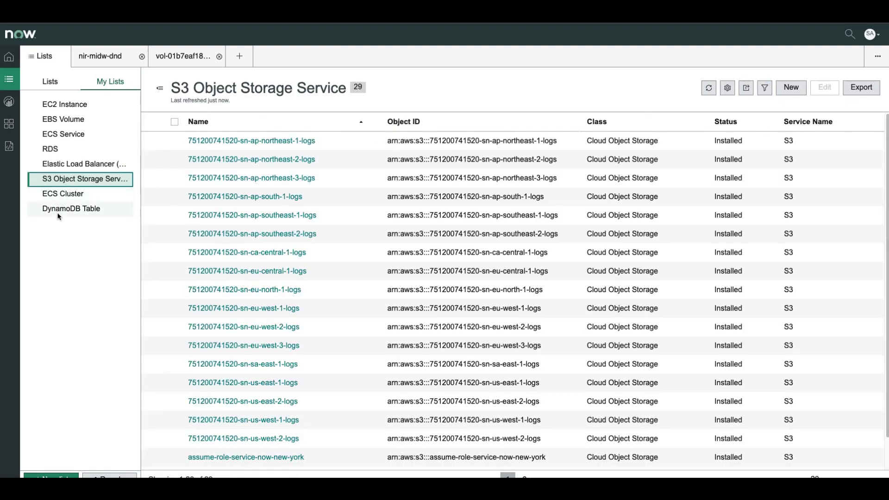
{"action": "left_click", "coordinate": [57, 210]}
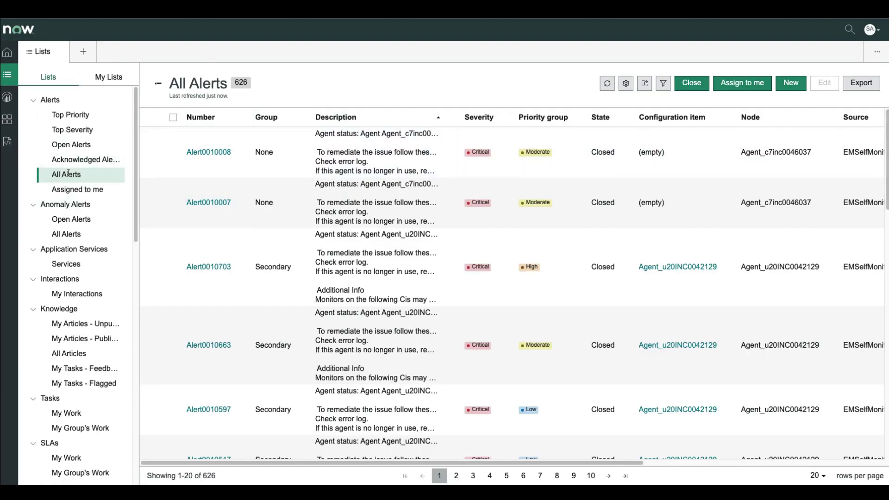
Filter the alerts list to descriptions containing 'DynamoDB'.
{"action": "left_click", "coordinate": [449, 118]}
{"action": "left_click", "coordinate": [385, 183]}
{"action": "type", "text": "DynamoDB"}
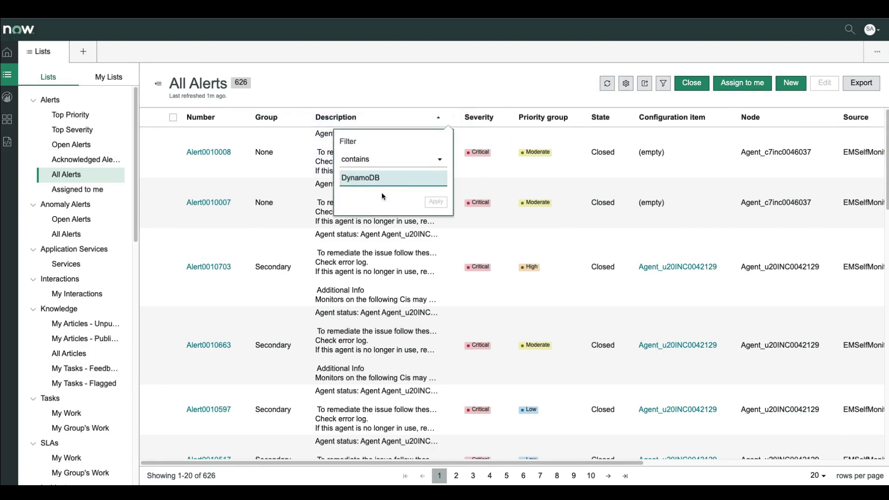
{"action": "left_click", "coordinate": [435, 202]}
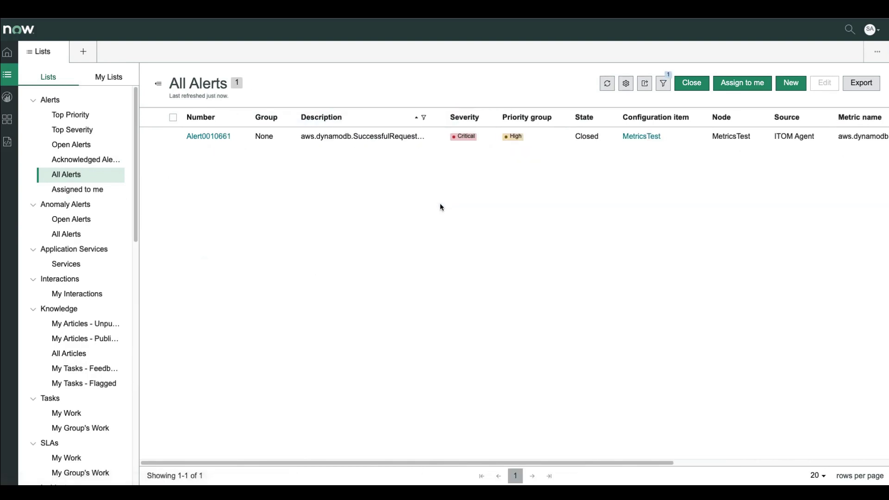
Open the DynamoDB latency alert Alert0010661 and review its Details fields.
{"action": "left_click", "coordinate": [212, 137]}
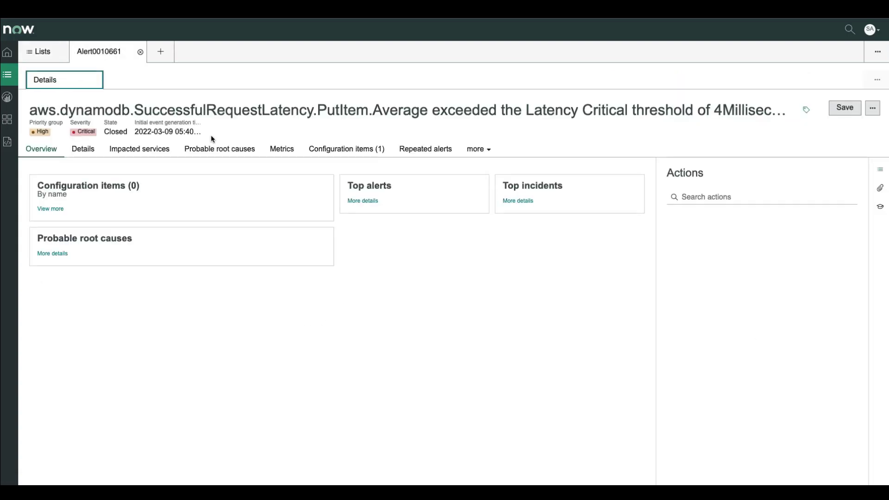
{"action": "left_click", "coordinate": [80, 149]}
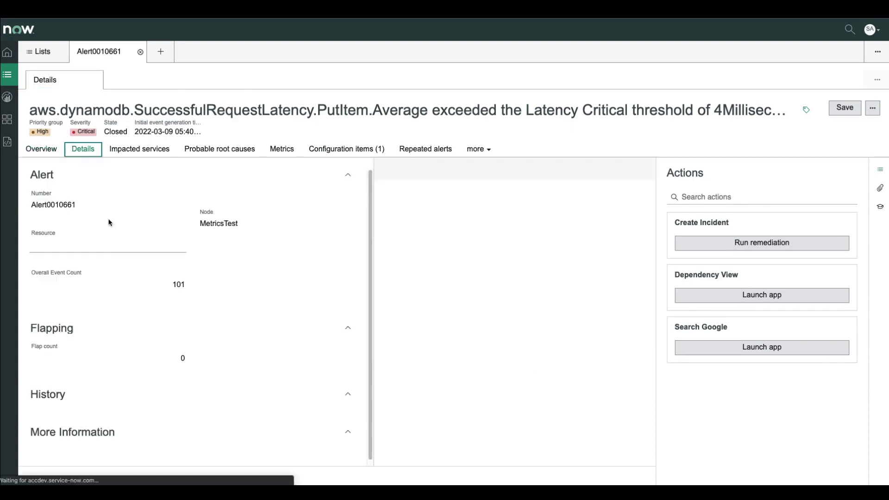
{"action": "scroll", "coordinate": [98, 325], "scroll_direction": "down", "scroll_amount": 3}
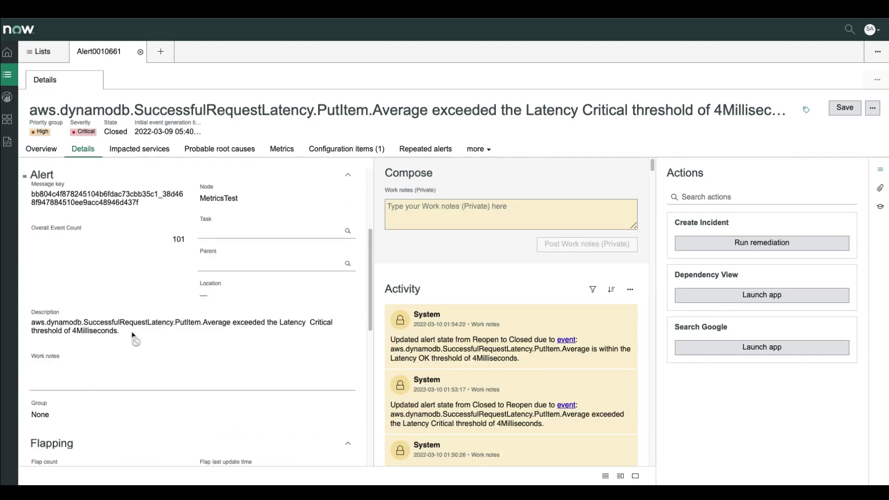
{"action": "left_click_drag", "start_coordinate": [133, 334], "coordinate": [29, 323]}
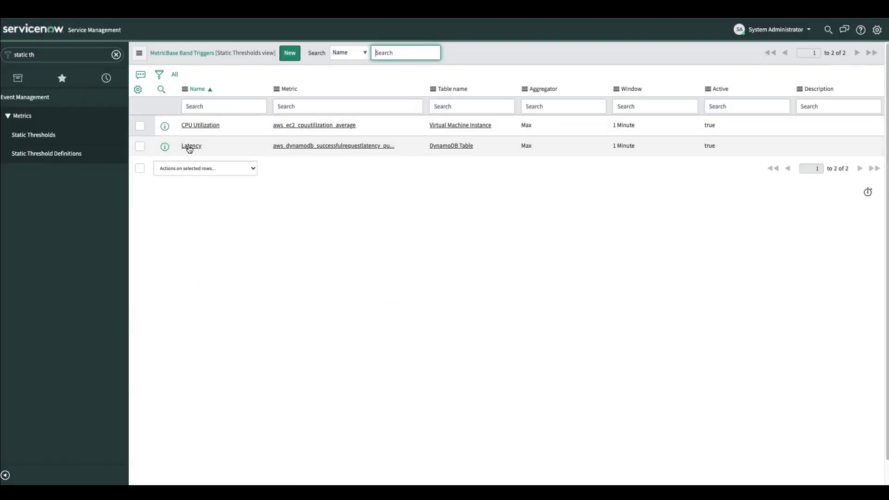
{"action": "left_click", "coordinate": [190, 145]}
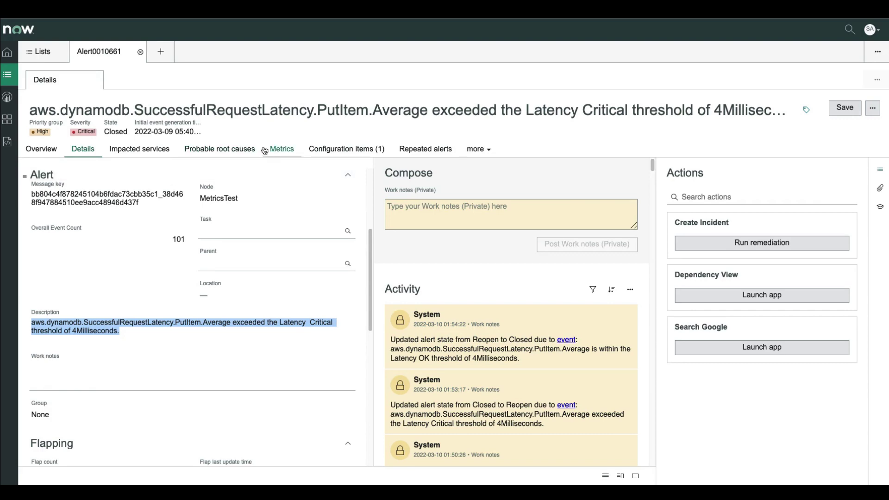
From the alert's metrics, chart SuccessfulRequestLatency with ProvisionedWriteCapacityUnits in Metric Explorer.
{"action": "left_click", "coordinate": [282, 150]}
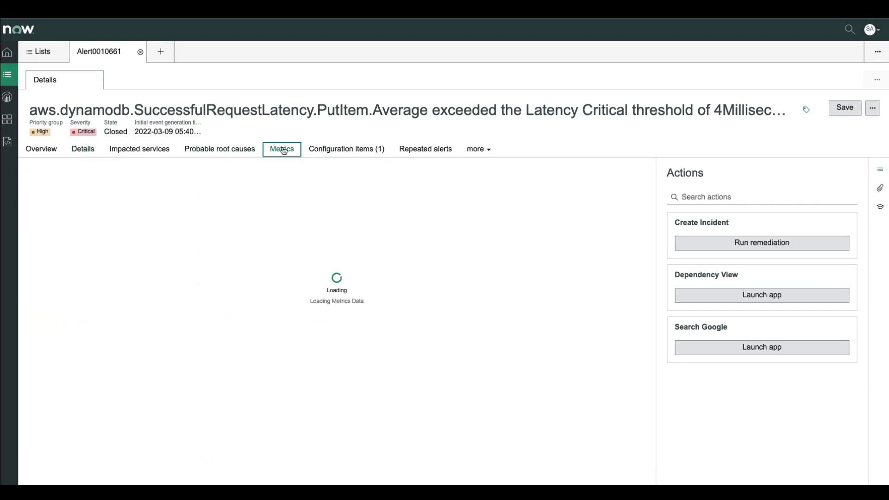
{"action": "left_click", "coordinate": [879, 189]}
{"action": "left_click", "coordinate": [880, 190]}
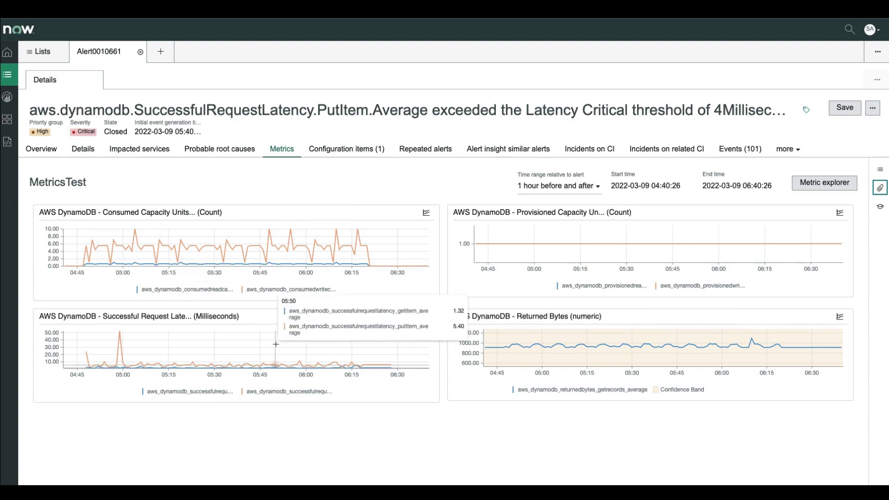
{"action": "left_click", "coordinate": [427, 317]}
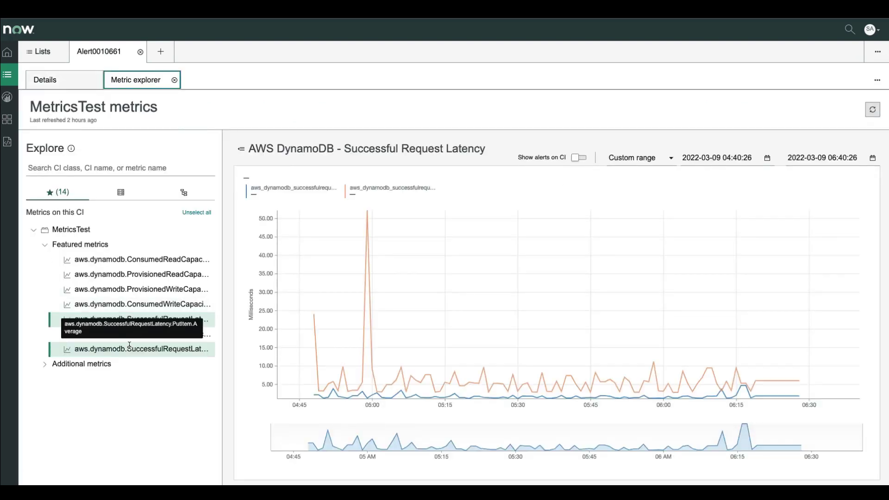
{"action": "left_click", "coordinate": [113, 320]}
{"action": "left_click", "coordinate": [122, 291]}
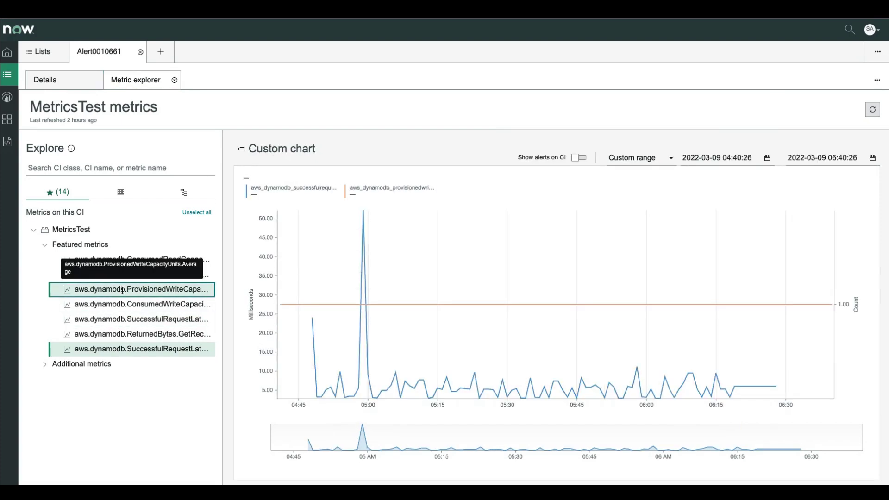